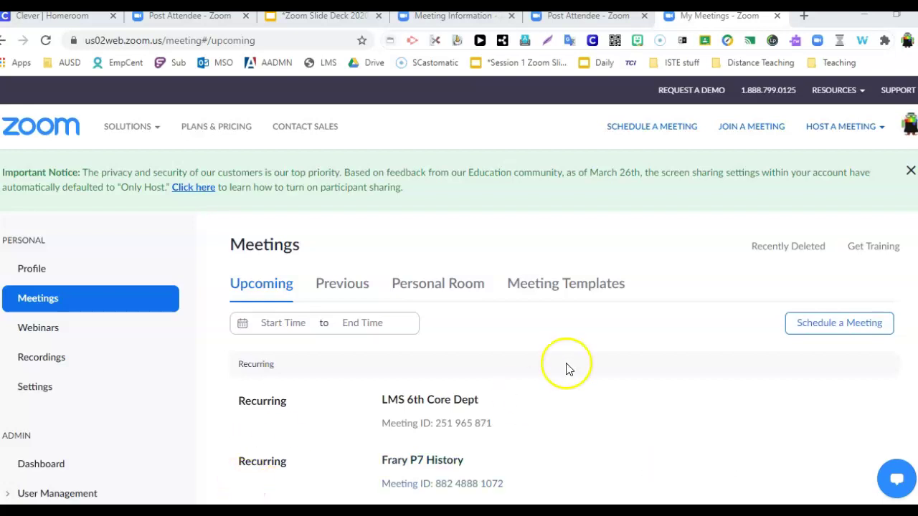
Step: Open the recurring P7 History meeting and look through its details down to the list of polls
{"action": "scroll", "coordinate": [564, 364], "scroll_direction": "down", "scroll_amount": 2}
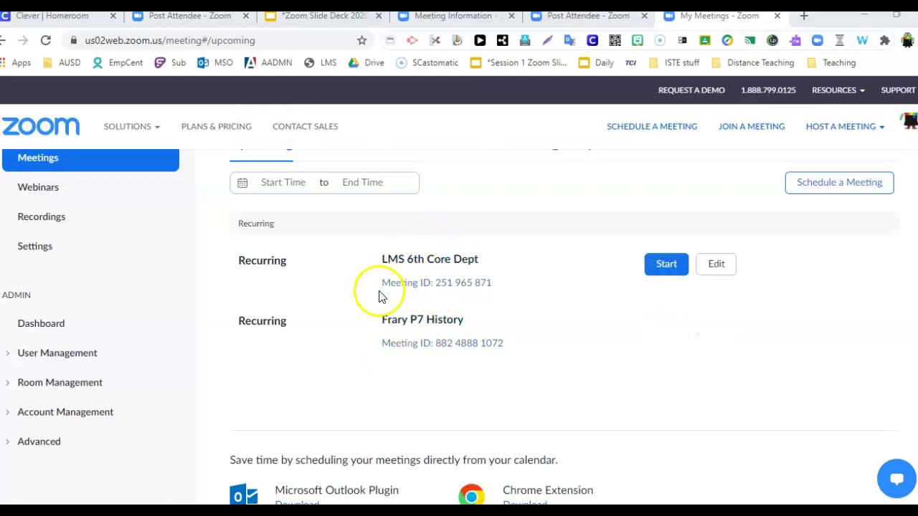
{"action": "mouse_move", "coordinate": [434, 325]}
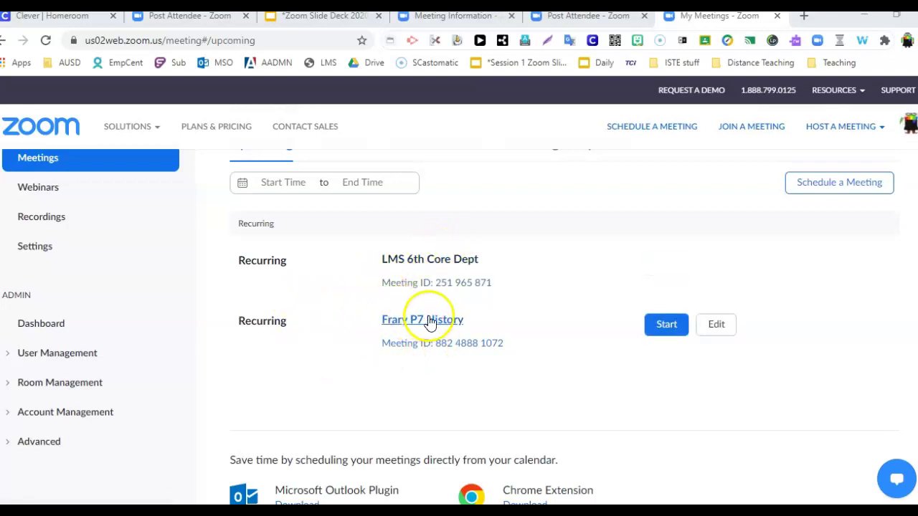
{"action": "left_click", "coordinate": [434, 324]}
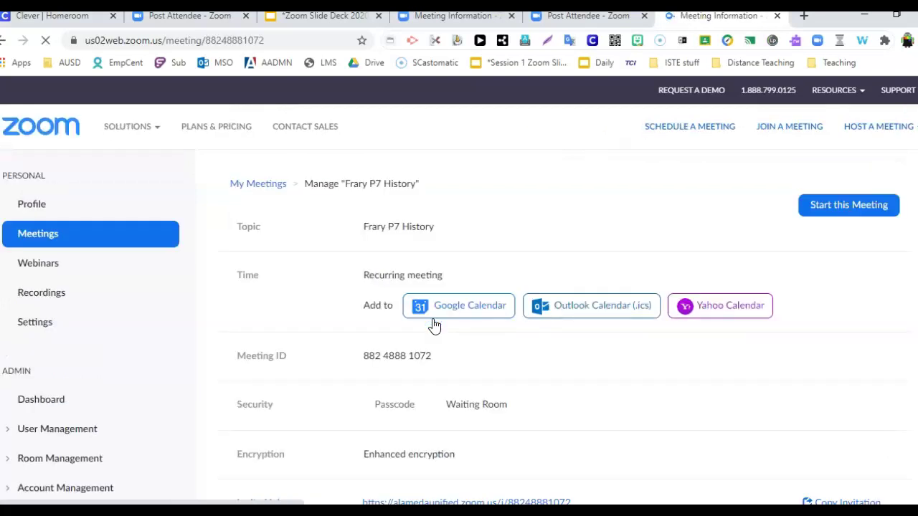
{"action": "scroll", "coordinate": [593, 416], "scroll_direction": "down", "scroll_amount": 8}
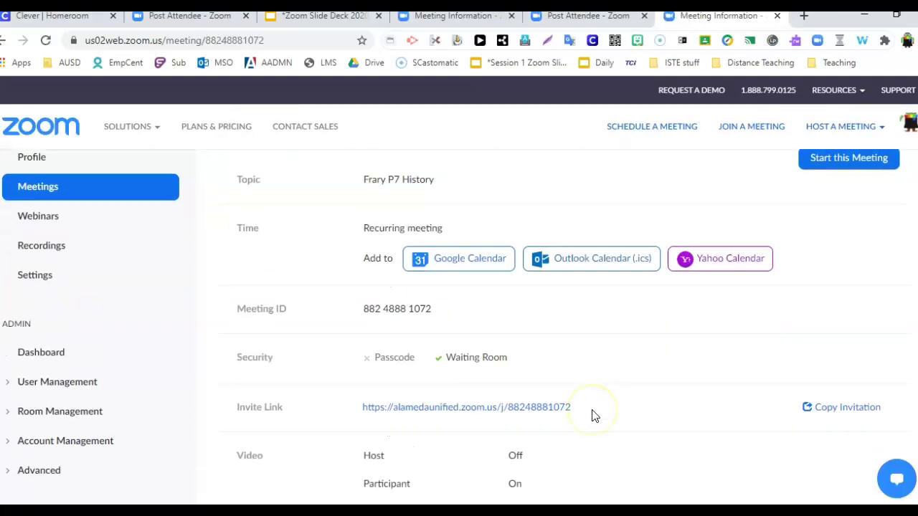
{"action": "scroll", "coordinate": [593, 416], "scroll_direction": "down", "scroll_amount": 2}
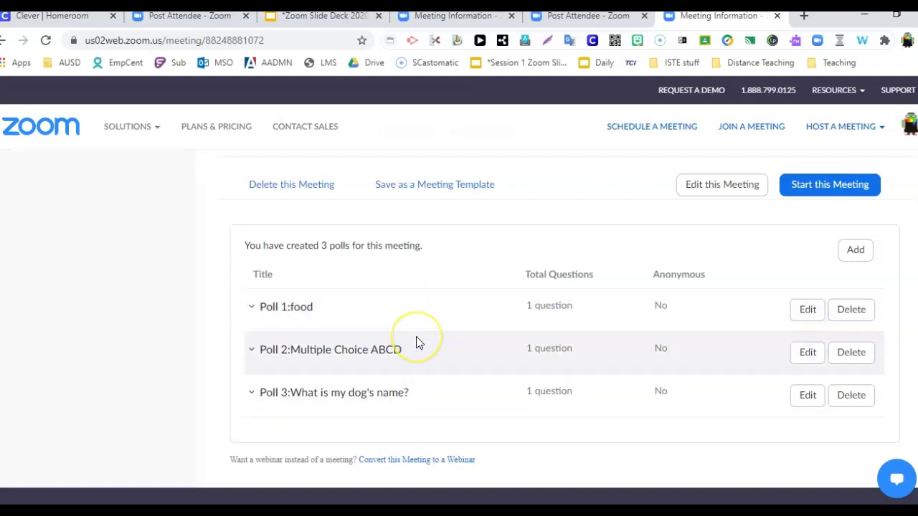
{"action": "scroll", "coordinate": [419, 343], "scroll_direction": "up", "scroll_amount": 10}
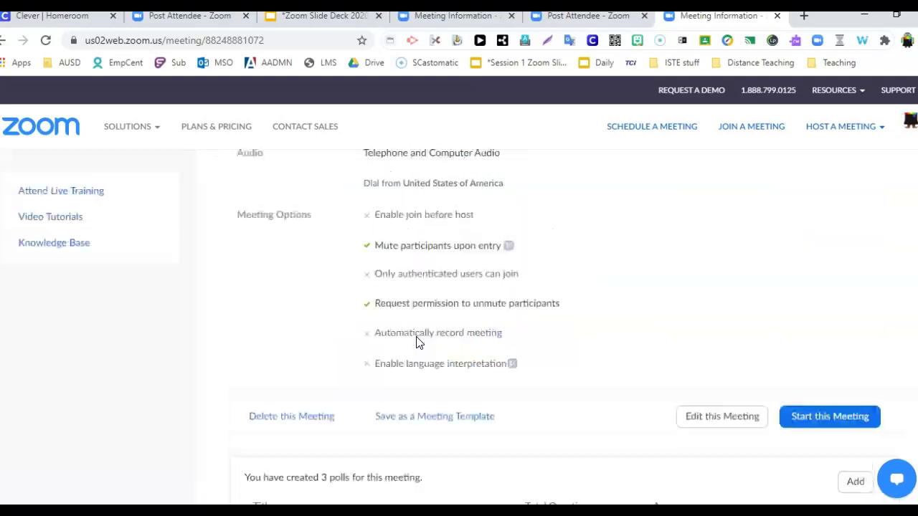
Step: Return to the meetings list, open the LMS 6th Core Dept meeting, and go to its poll section
{"action": "left_click", "coordinate": [87, 312]}
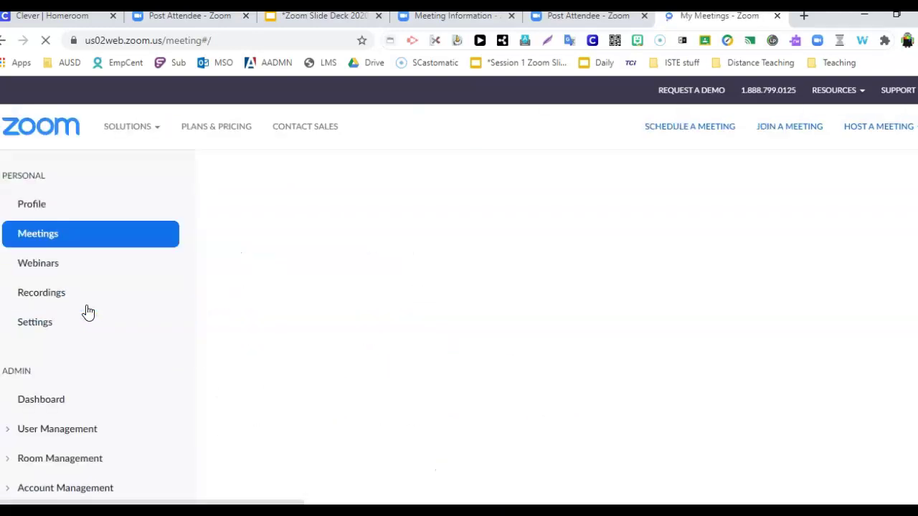
{"action": "scroll", "coordinate": [413, 300], "scroll_direction": "down", "scroll_amount": 1}
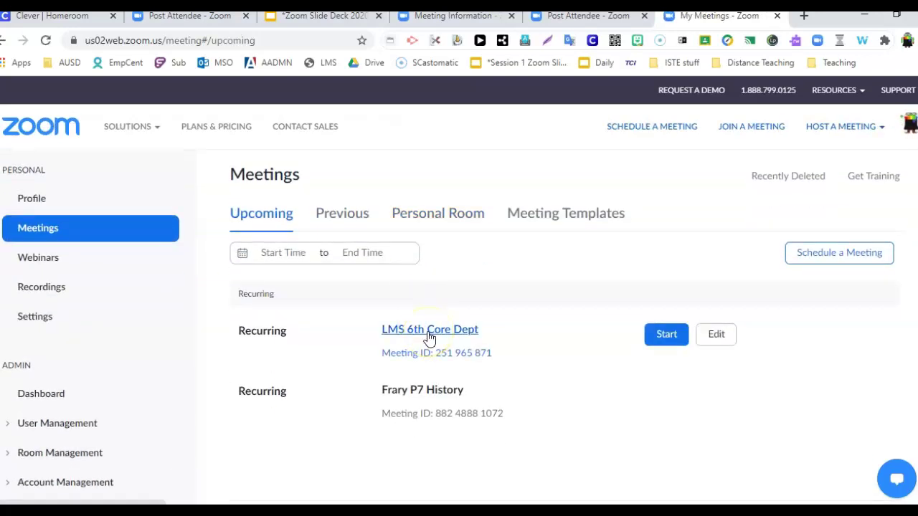
{"action": "left_click", "coordinate": [429, 331]}
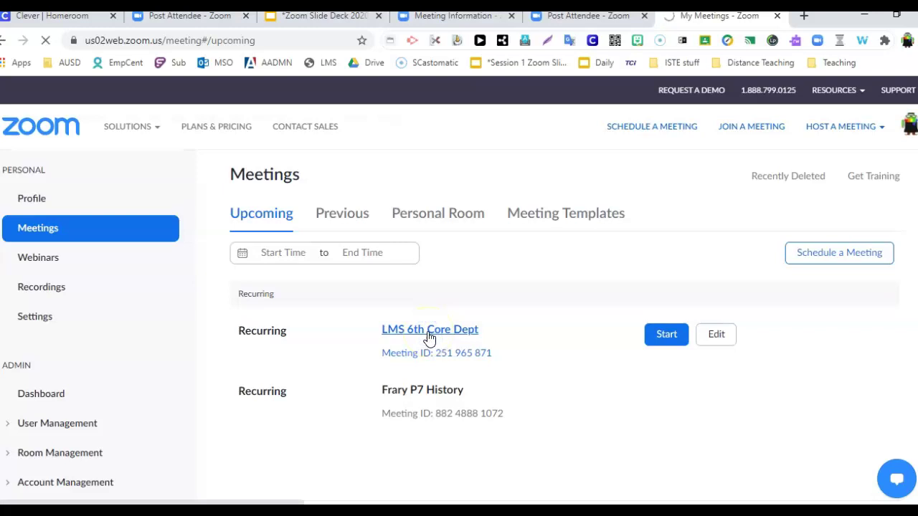
{"action": "scroll", "coordinate": [430, 338], "scroll_direction": "down", "scroll_amount": 6}
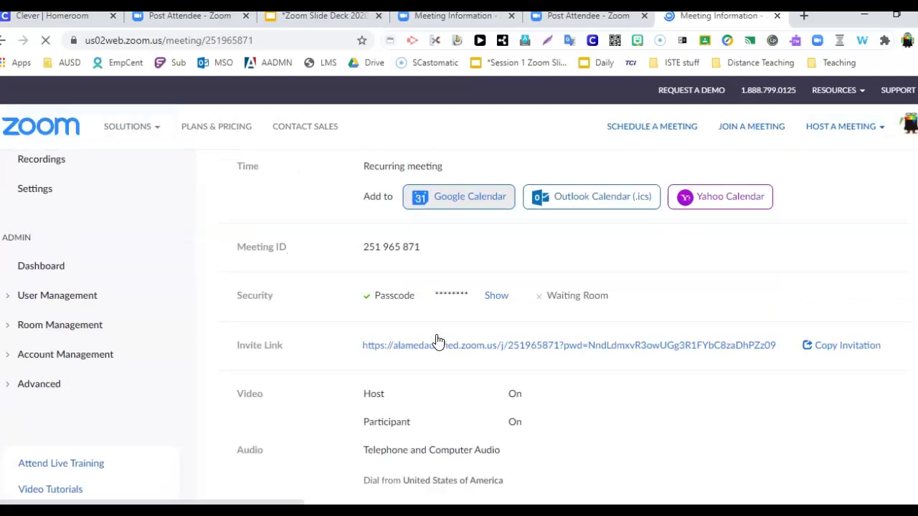
{"action": "scroll", "coordinate": [439, 340], "scroll_direction": "down", "scroll_amount": 3}
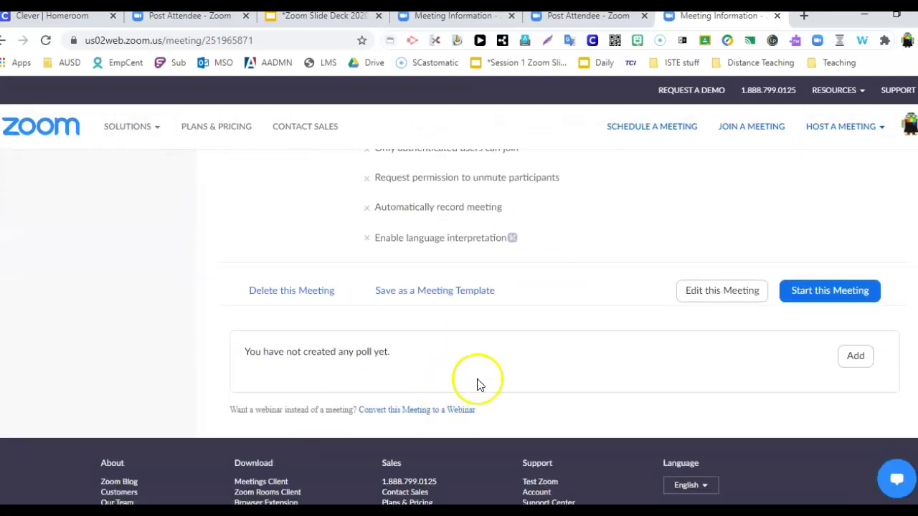
{"action": "scroll", "coordinate": [544, 341], "scroll_direction": "down", "scroll_amount": 2}
{"action": "scroll", "coordinate": [543, 342], "scroll_direction": "up", "scroll_amount": 3}
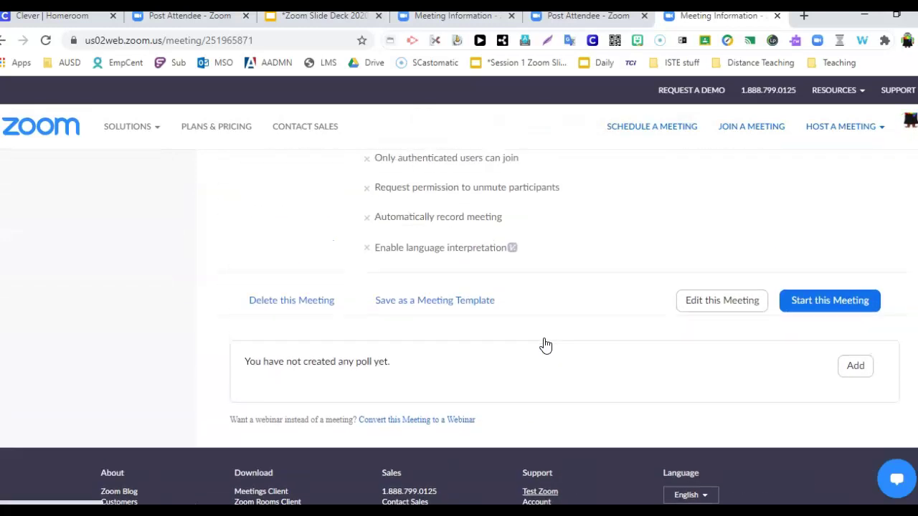
{"action": "scroll", "coordinate": [546, 345], "scroll_direction": "down", "scroll_amount": 3}
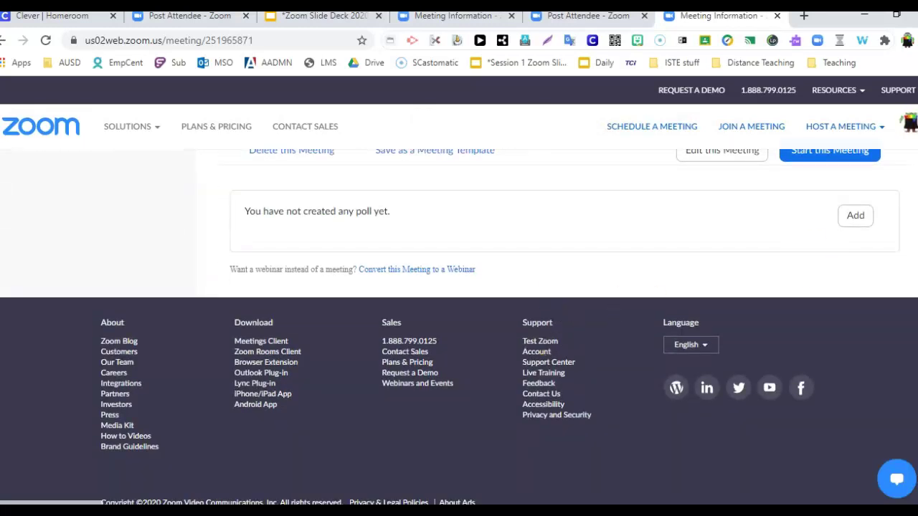
Step: Add a poll titled "Parts of Speech" to the meeting with the first question "Which is a noun?"
{"action": "left_click", "coordinate": [857, 216]}
{"action": "left_click", "coordinate": [857, 217]}
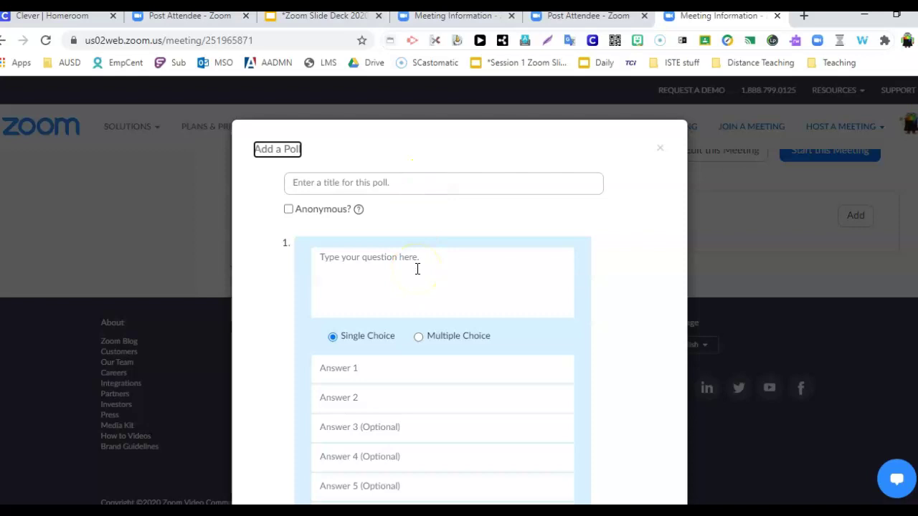
{"action": "left_click", "coordinate": [438, 185]}
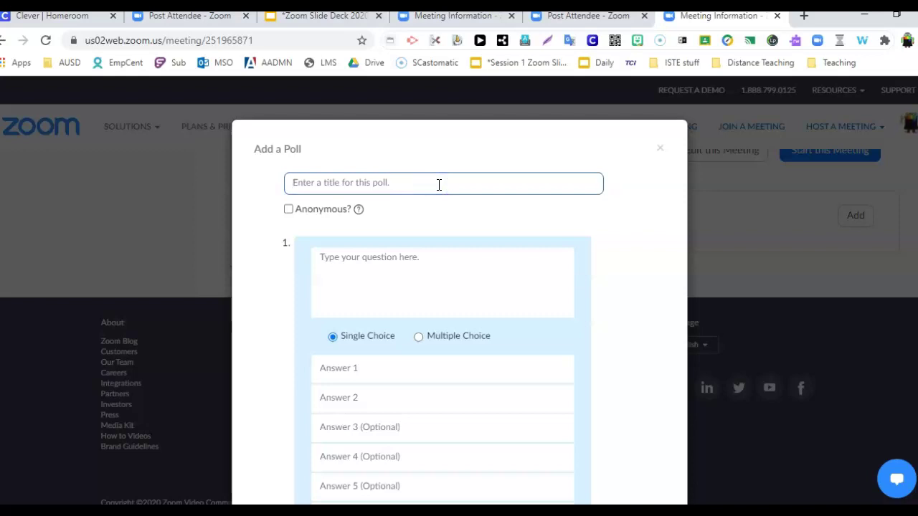
{"action": "type", "text": "Parts of Speech"}
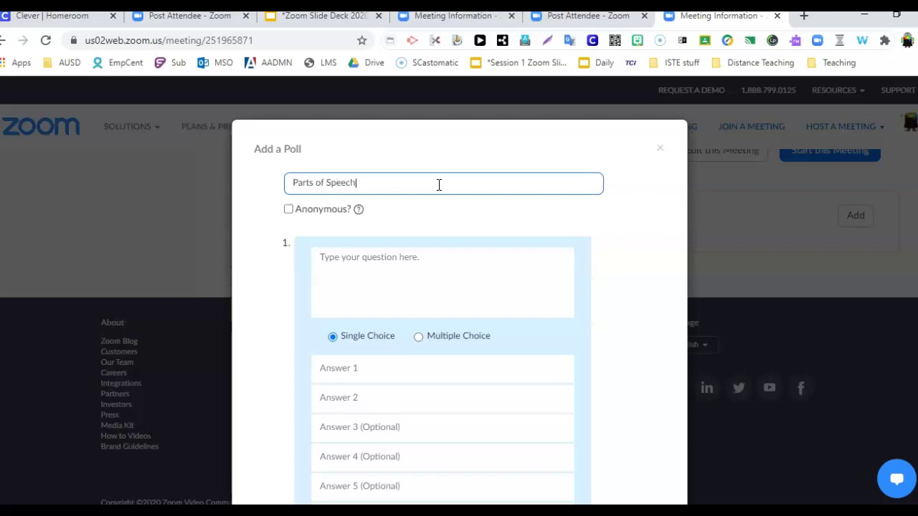
{"action": "left_click", "coordinate": [420, 265]}
{"action": "type", "text": "Which is a noun?"}
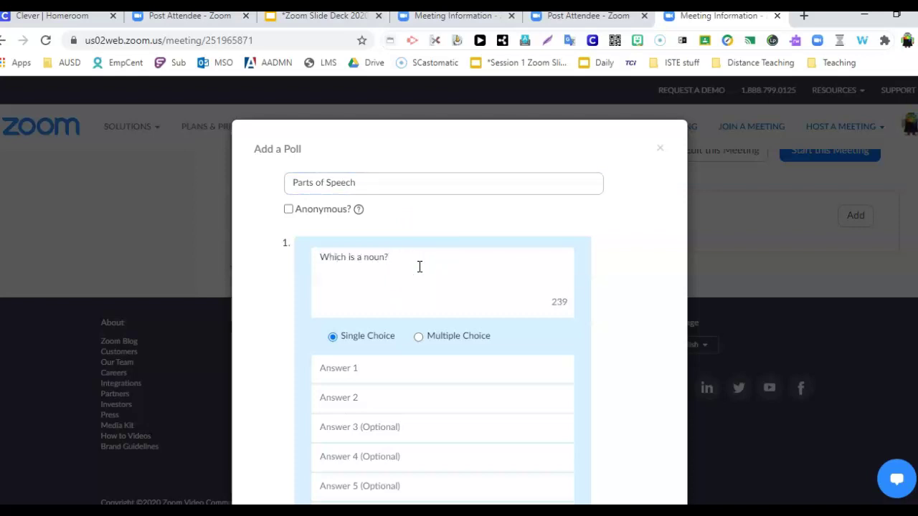
Step: Enter cat, run and sleepy as the first three answers to the noun question
{"action": "left_click", "coordinate": [378, 364]}
{"action": "type", "text": "cat"}
{"action": "left_click", "coordinate": [375, 402]}
{"action": "type", "text": "run"}
{"action": "left_click", "coordinate": [369, 434]}
{"action": "type", "text": "sleepy"}
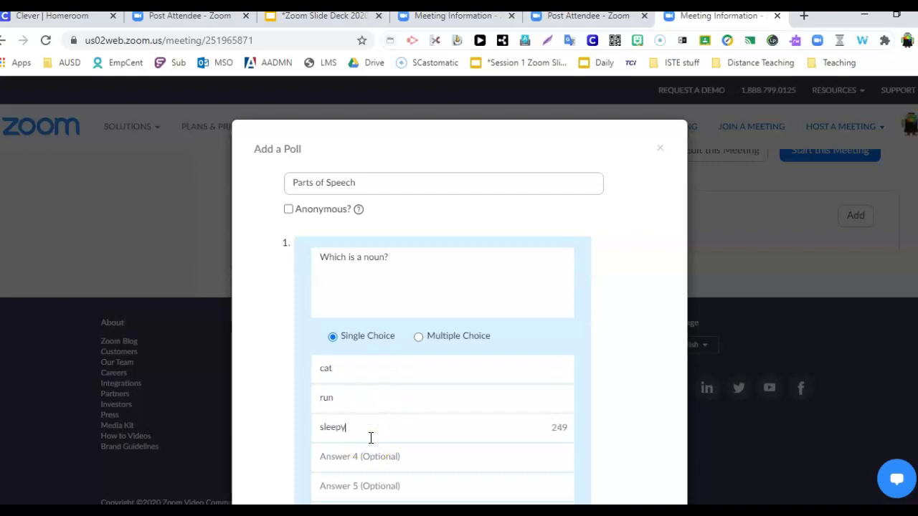
{"action": "left_click", "coordinate": [439, 393]}
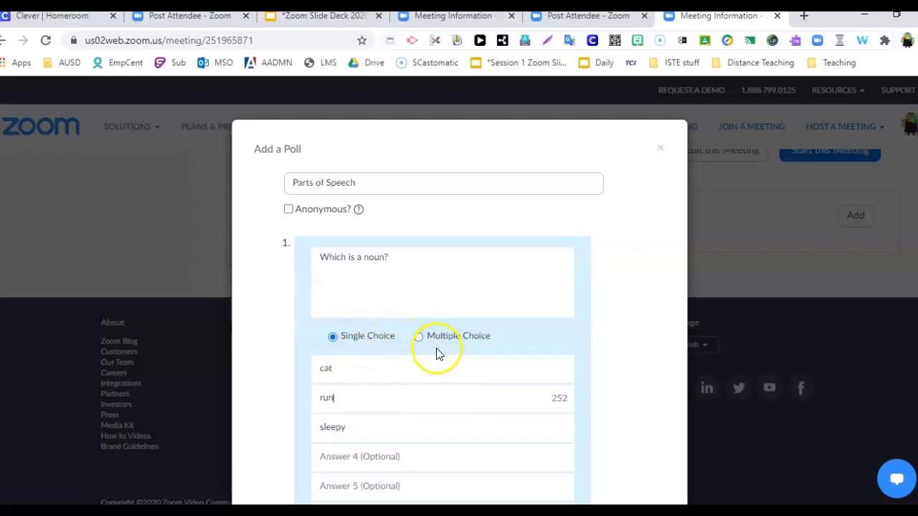
Step: Add a second question to the poll reading "Which is a verb?"
{"action": "scroll", "coordinate": [449, 389], "scroll_direction": "down", "scroll_amount": 1}
{"action": "scroll", "coordinate": [449, 389], "scroll_direction": "down", "scroll_amount": 3}
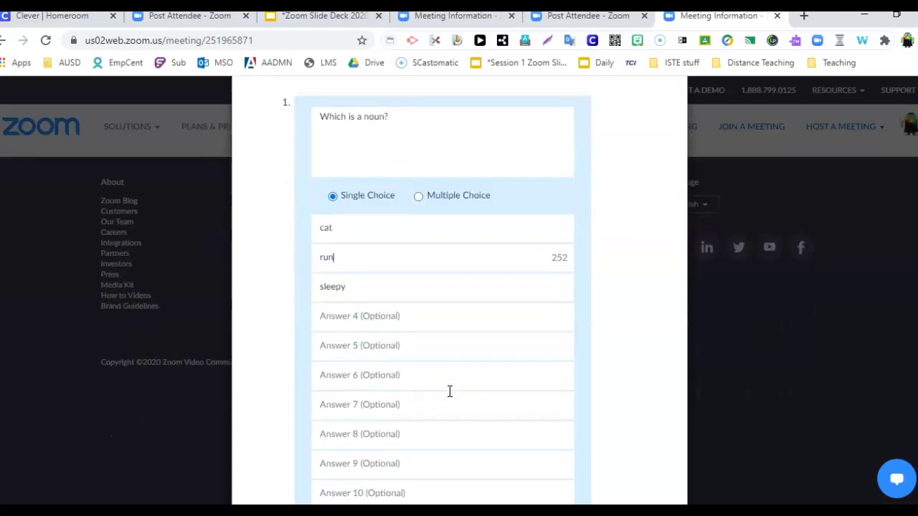
{"action": "left_click", "coordinate": [449, 430]}
{"action": "left_click", "coordinate": [390, 318]}
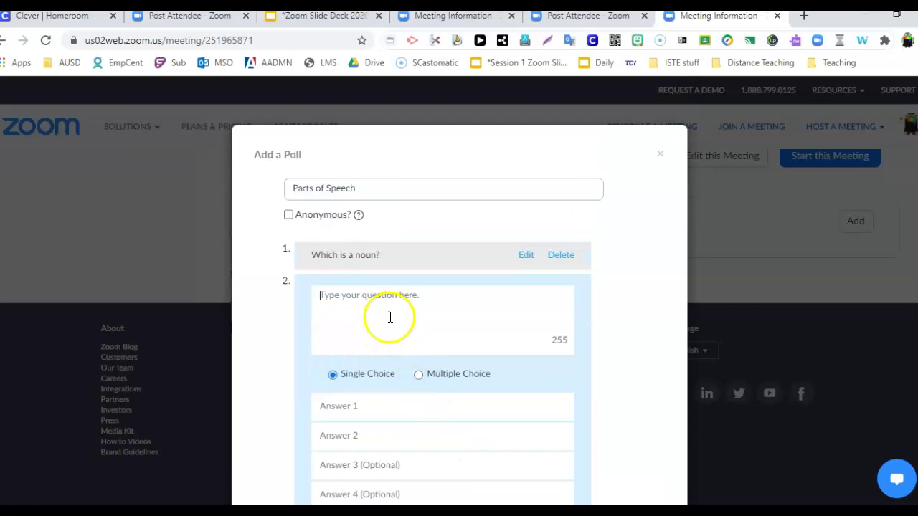
{"action": "type", "text": "Which"}
{"action": "key", "text": "BackSpace"}
{"action": "key", "text": "BackSpace"}
{"action": "key", "text": "BackSpace"}
{"action": "type", "text": "hich is a"}
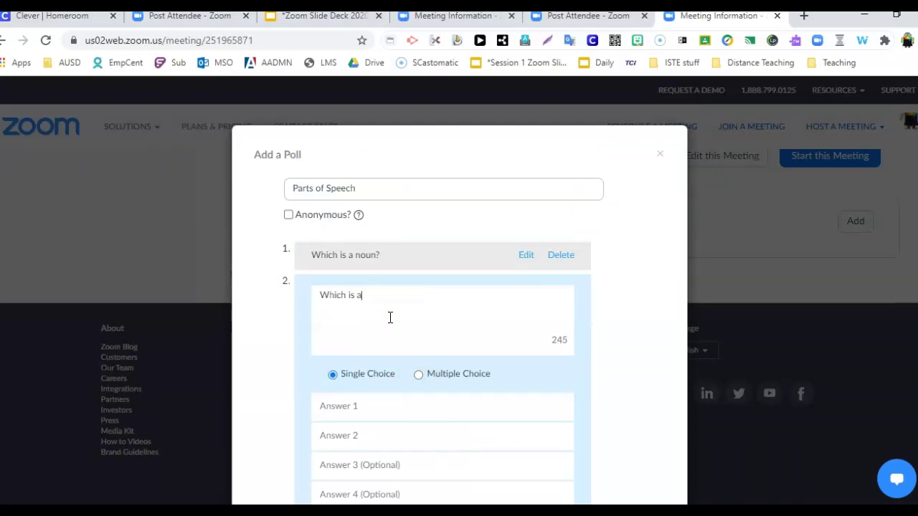
{"action": "type", "text": " verb?"}
Step: Enter cat, run and sleepy as the first three answers to the verb question
{"action": "left_click", "coordinate": [390, 396]}
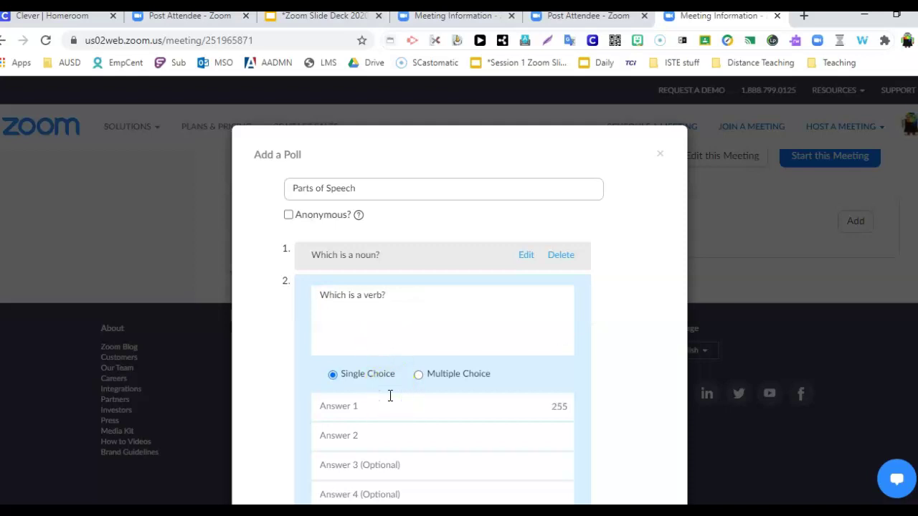
{"action": "type", "text": "cat"}
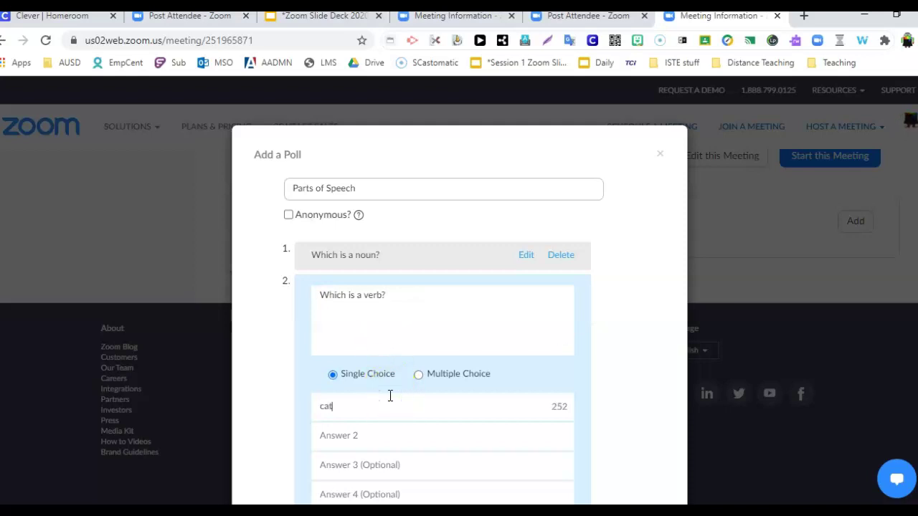
{"action": "left_click", "coordinate": [375, 438]}
{"action": "type", "text": "run"}
{"action": "left_click", "coordinate": [364, 467]}
{"action": "type", "text": "sleepy"}
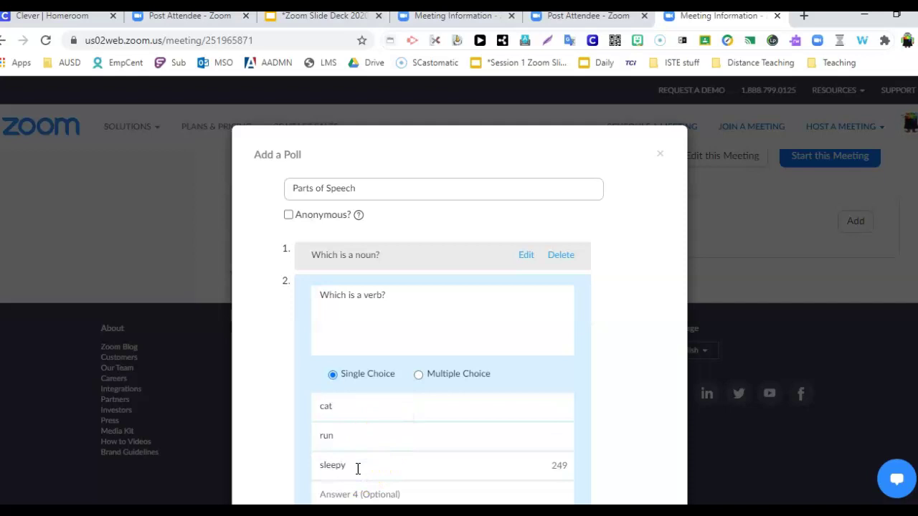
Step: Make the verb question multiple choice with "sleep" as its third answer, and save the poll
{"action": "left_click", "coordinate": [446, 374]}
{"action": "left_click", "coordinate": [396, 456]}
{"action": "key", "text": "BackSpace"}
{"action": "scroll", "coordinate": [396, 456], "scroll_direction": "down", "scroll_amount": 1}
{"action": "scroll", "coordinate": [396, 456], "scroll_direction": "down", "scroll_amount": 3}
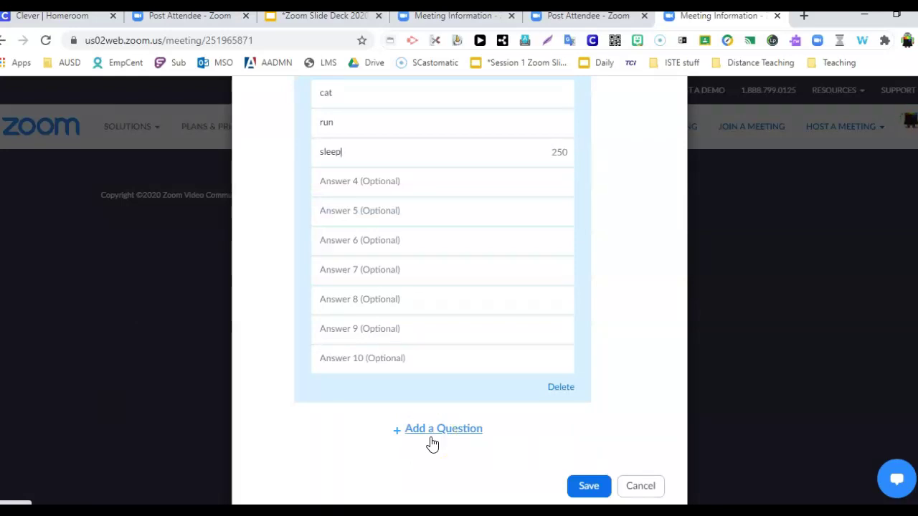
{"action": "left_click", "coordinate": [588, 488]}
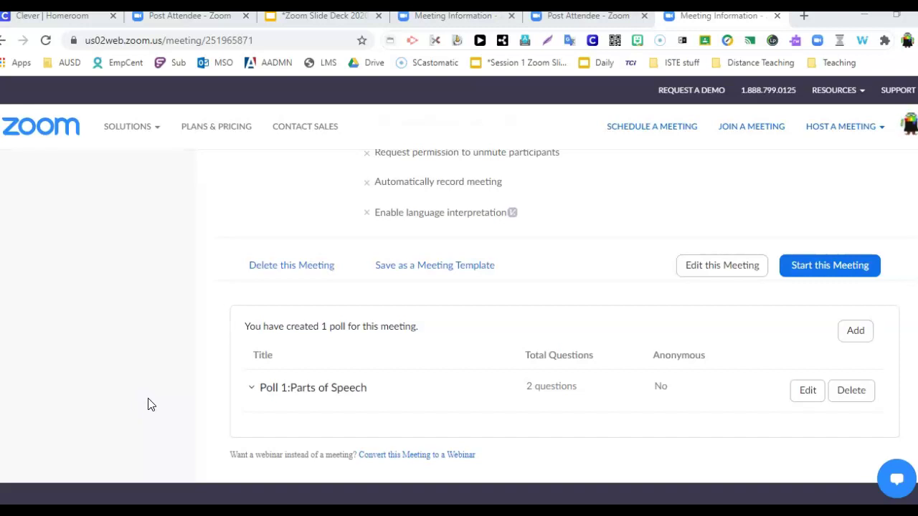
{"action": "left_click", "coordinate": [276, 403]}
{"action": "left_click", "coordinate": [272, 371]}
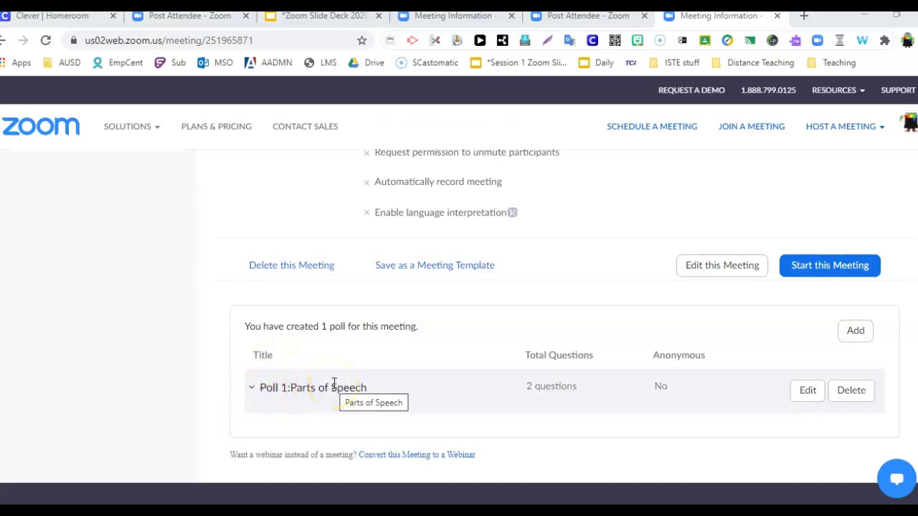
Step: View the Zoom Poll slide in the slide deck, then examine the answers of the P7 History meeting's Multiple Choice ABCD poll
{"action": "left_click", "coordinate": [312, 18]}
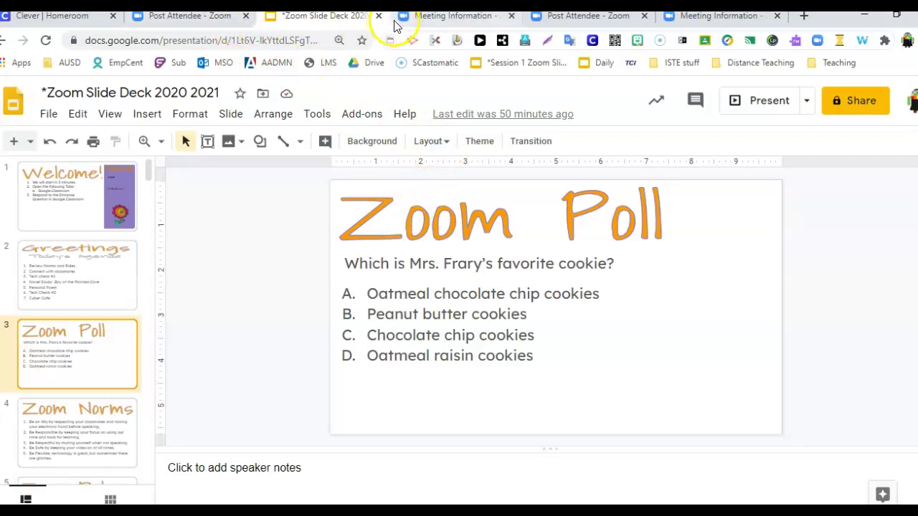
{"action": "left_click", "coordinate": [424, 18]}
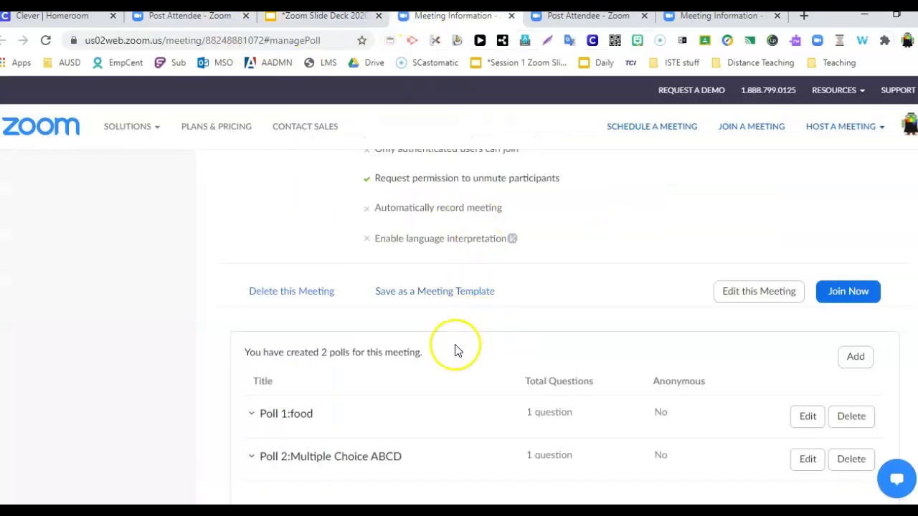
{"action": "scroll", "coordinate": [419, 335], "scroll_direction": "down", "scroll_amount": 1}
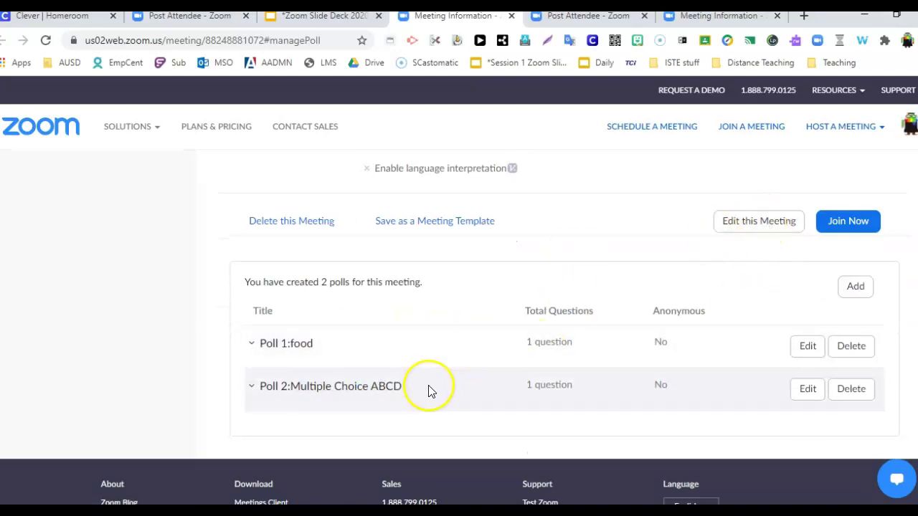
{"action": "left_click", "coordinate": [380, 389]}
{"action": "scroll", "coordinate": [382, 391], "scroll_direction": "down", "scroll_amount": 1}
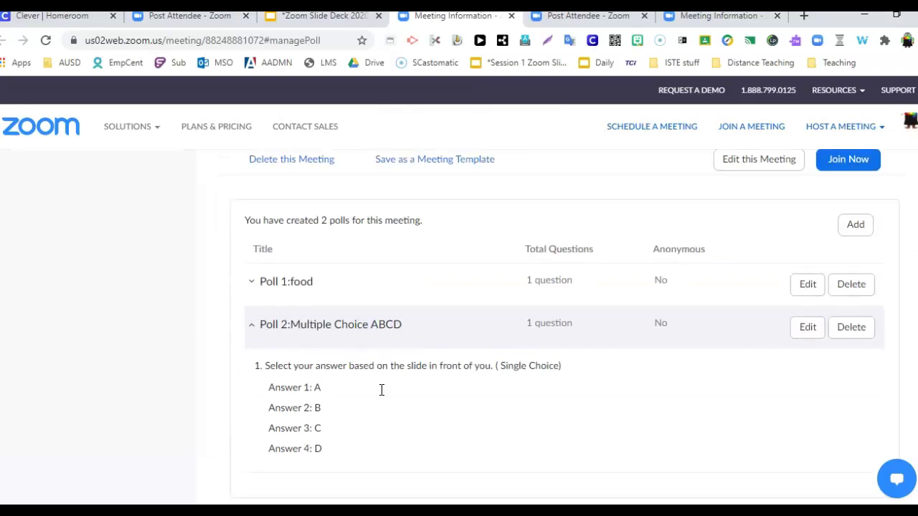
{"action": "left_click", "coordinate": [333, 391]}
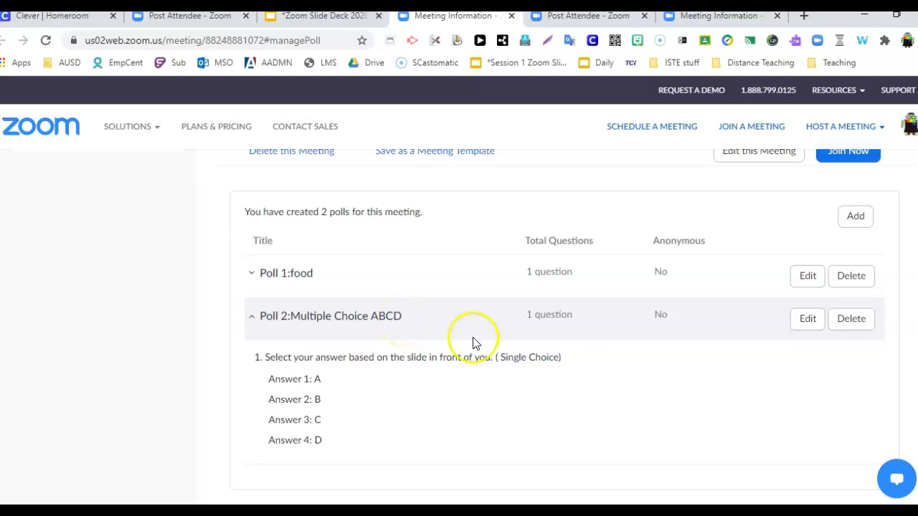
Step: Add a poll titled "Multiple Choice AB" with the question "Answer the question on the slide in front of you."
{"action": "left_click", "coordinate": [854, 216]}
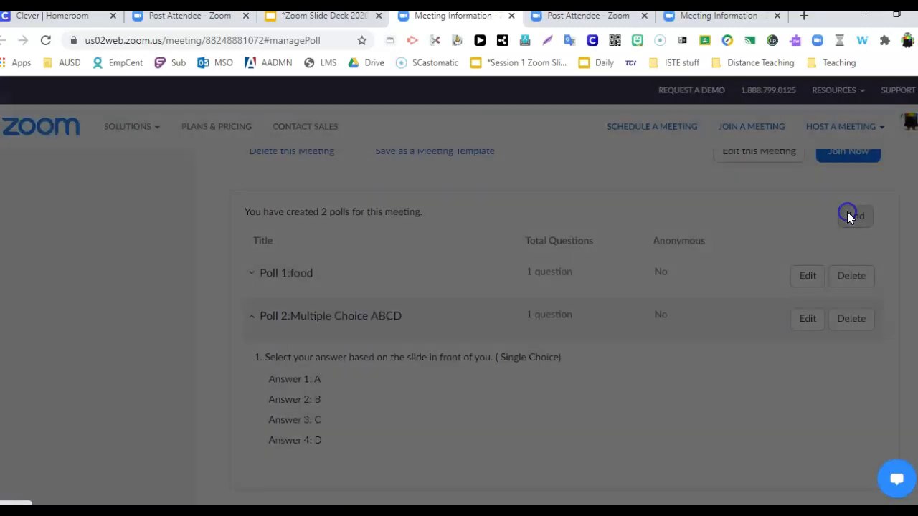
{"action": "left_click", "coordinate": [389, 183]}
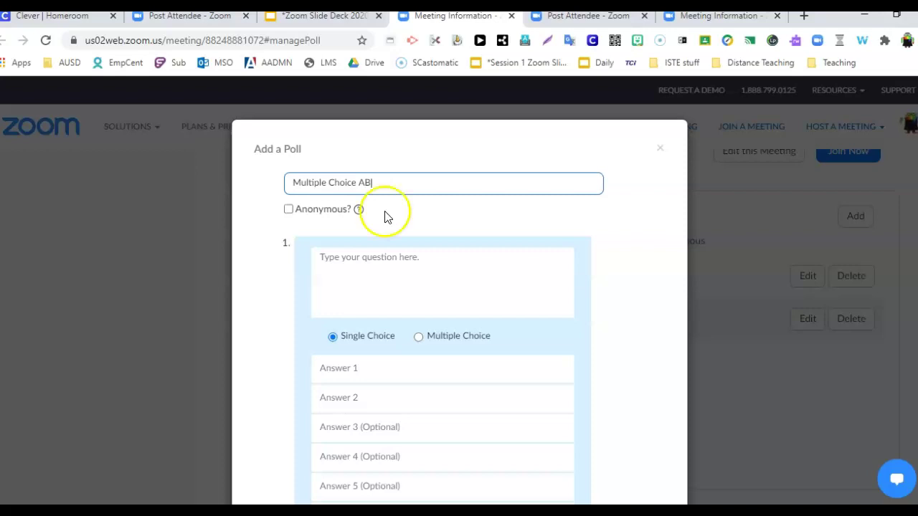
{"action": "left_click", "coordinate": [394, 263]}
{"action": "type", "text": "Answer the question on the slide in front of you."}
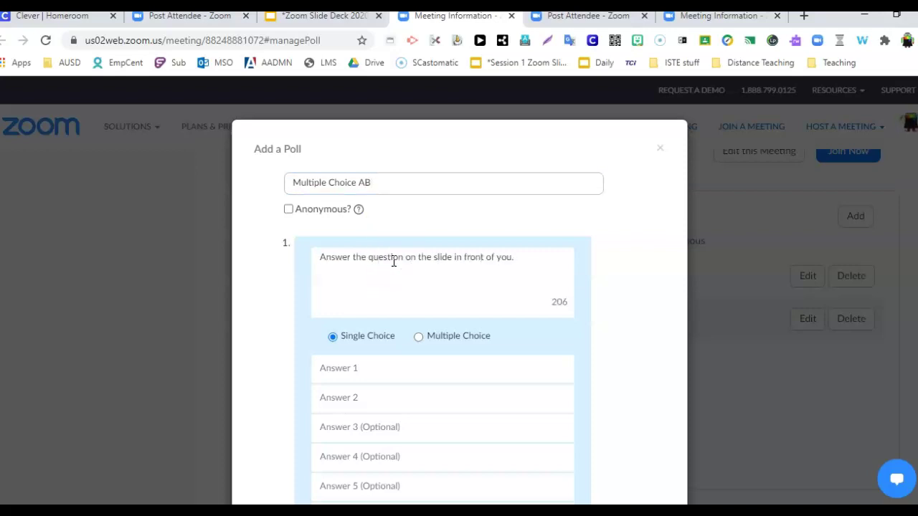
Step: Enter A and B as the answers to the slide question and save the poll
{"action": "left_click", "coordinate": [386, 370]}
{"action": "type", "text": "A"}
{"action": "left_click", "coordinate": [389, 398]}
{"action": "type", "text": "B"}
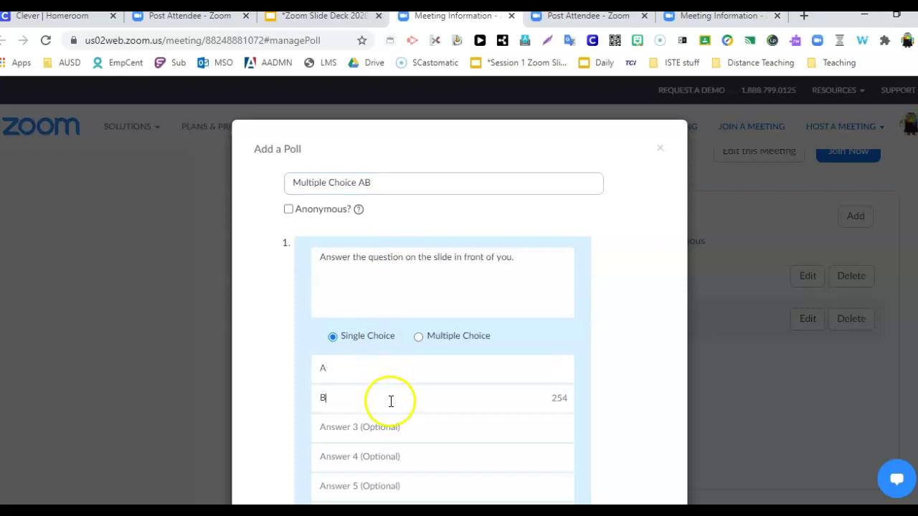
{"action": "scroll", "coordinate": [418, 358], "scroll_direction": "down", "scroll_amount": 3}
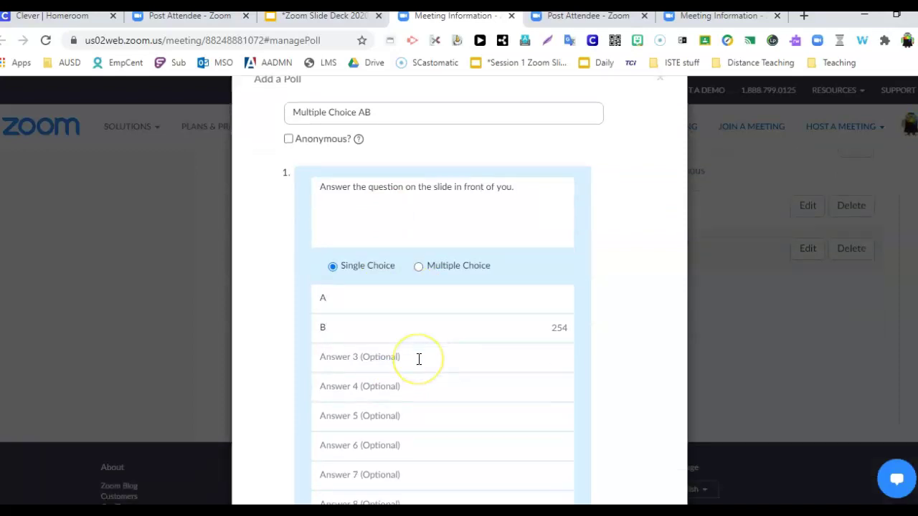
{"action": "scroll", "coordinate": [418, 360], "scroll_direction": "down", "scroll_amount": 1}
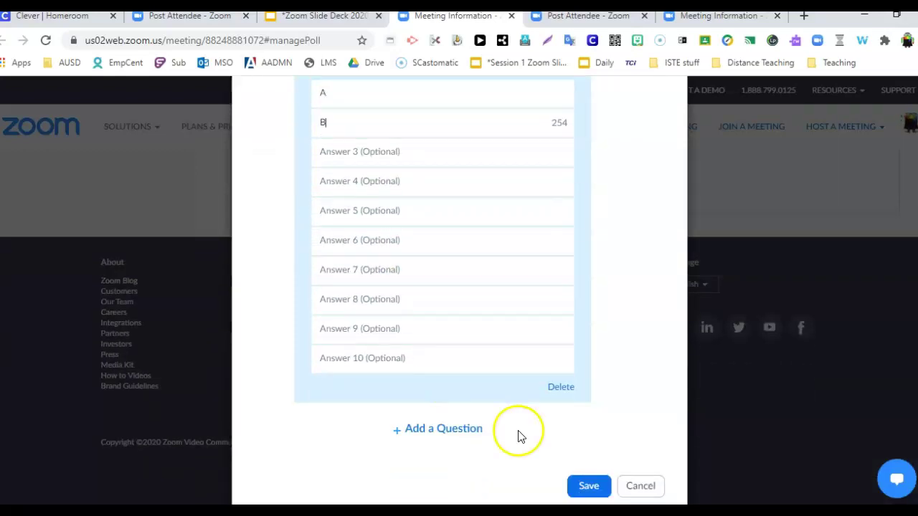
{"action": "left_click", "coordinate": [596, 487]}
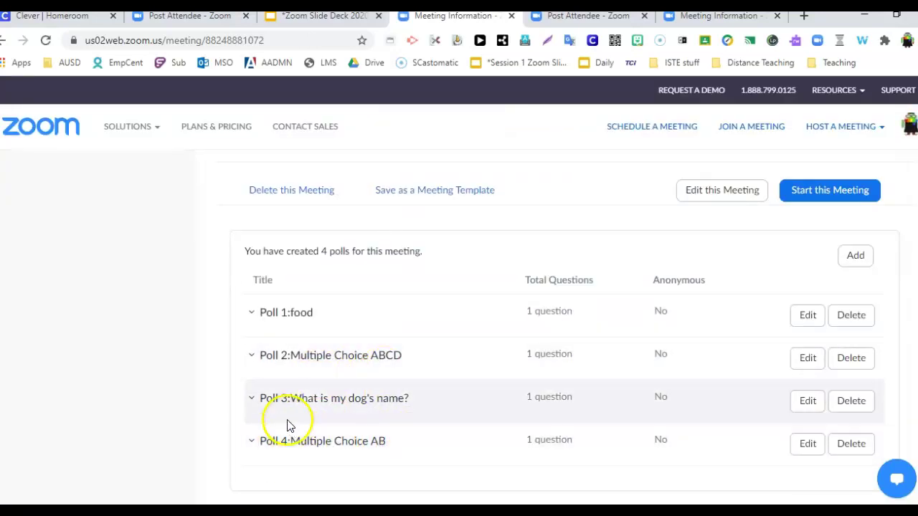
Step: Examine the question and answers of the meeting's "What is my dog's name?" poll
{"action": "left_click", "coordinate": [251, 398]}
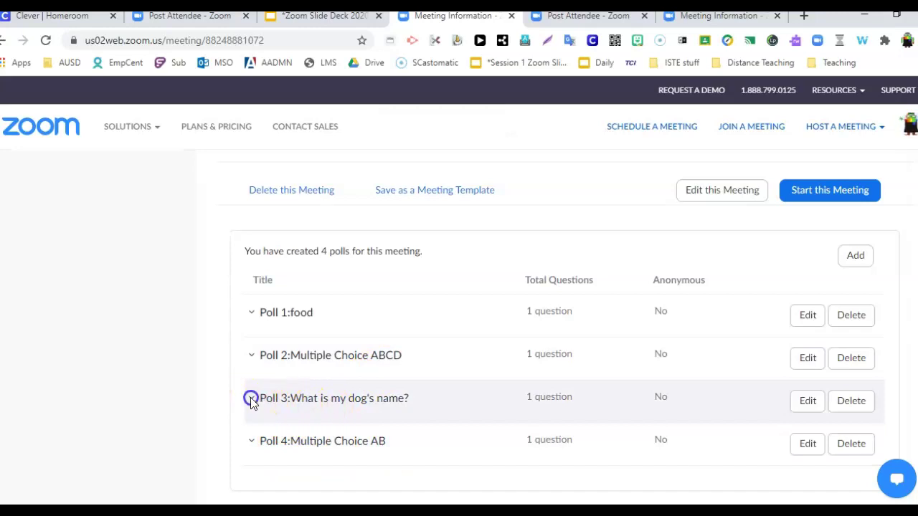
{"action": "scroll", "coordinate": [251, 403], "scroll_direction": "down", "scroll_amount": 1}
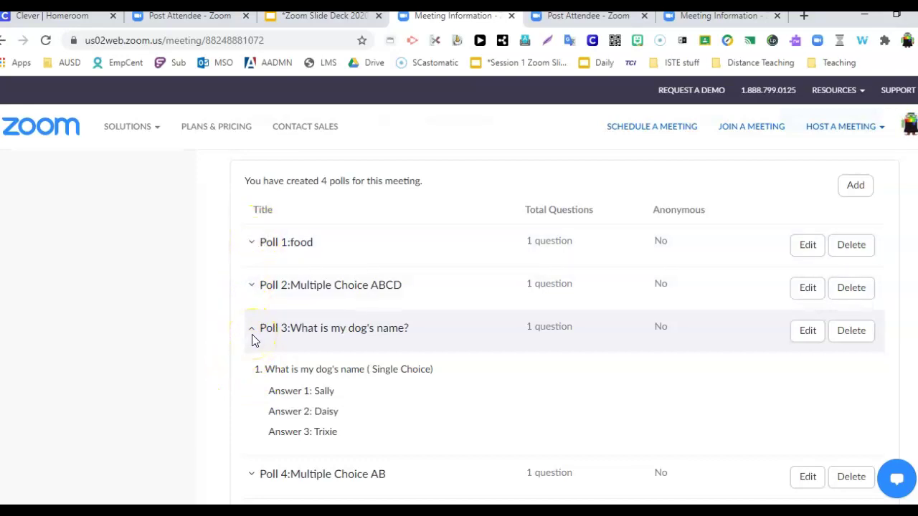
{"action": "scroll", "coordinate": [252, 340], "scroll_direction": "down", "scroll_amount": 1}
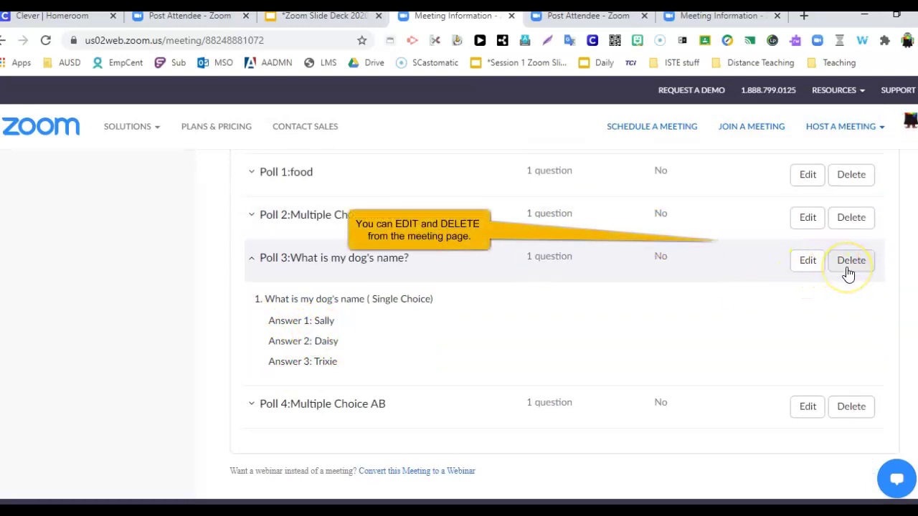
{"action": "scroll", "coordinate": [753, 286], "scroll_direction": "up", "scroll_amount": 1}
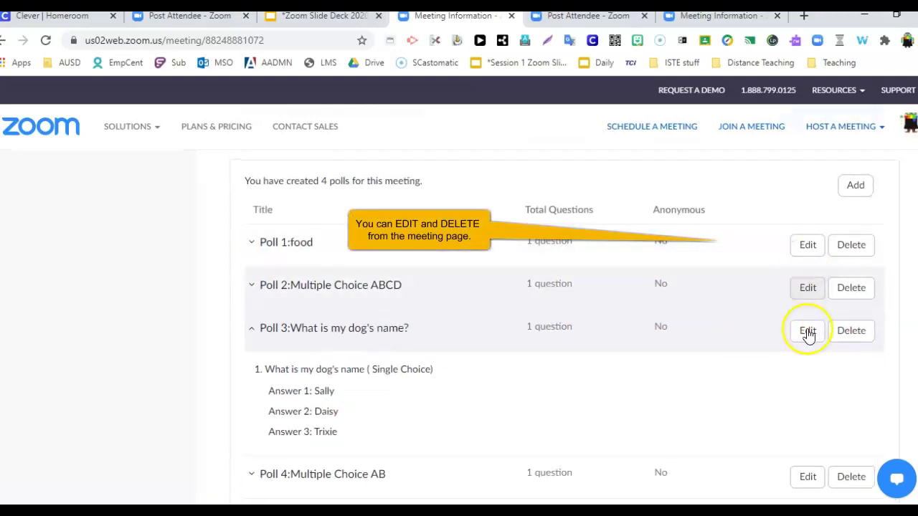
Step: Add a poll titled "Choose more than one" with the question "Select all the right answers or all that apply."
{"action": "left_click", "coordinate": [854, 188]}
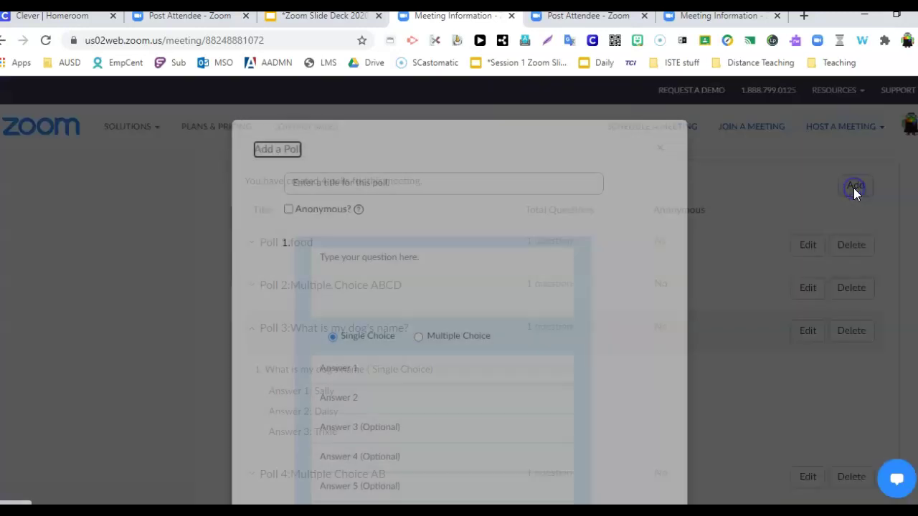
{"action": "left_click", "coordinate": [508, 184]}
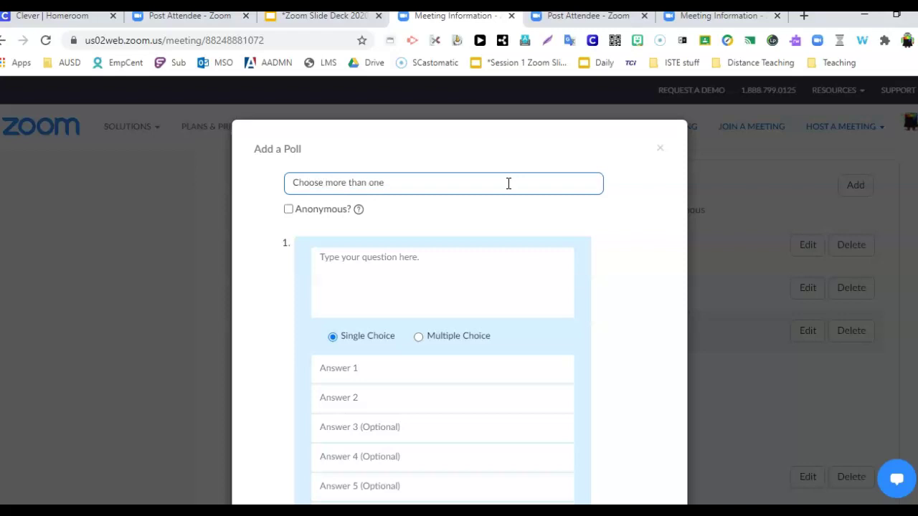
{"action": "left_click", "coordinate": [500, 252]}
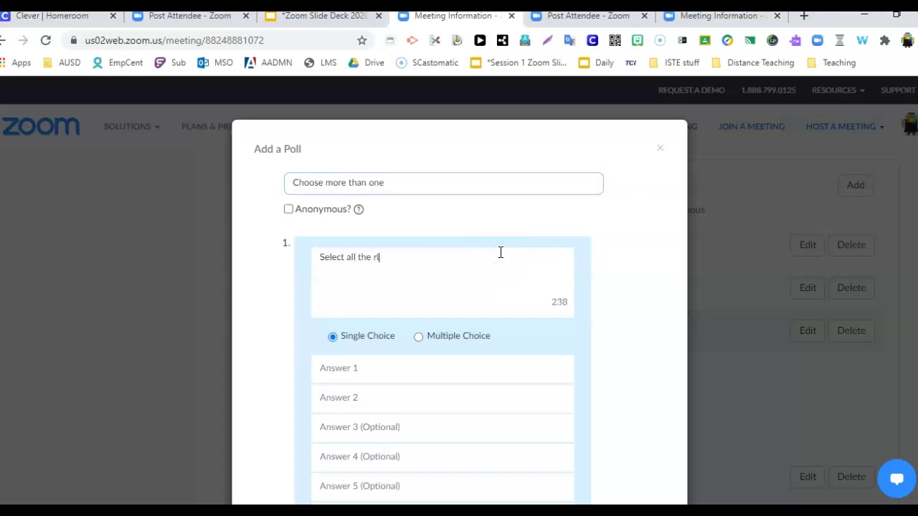
{"action": "type", "text": "."}
Step: Make the question multiple choice with answers A, B, C and D, and save the poll
{"action": "left_click", "coordinate": [418, 336]}
{"action": "left_click", "coordinate": [359, 367]}
{"action": "type", "text": "A"}
{"action": "left_click", "coordinate": [358, 397]}
{"action": "type", "text": "B"}
{"action": "left_click", "coordinate": [365, 426]}
{"action": "type", "text": "C"}
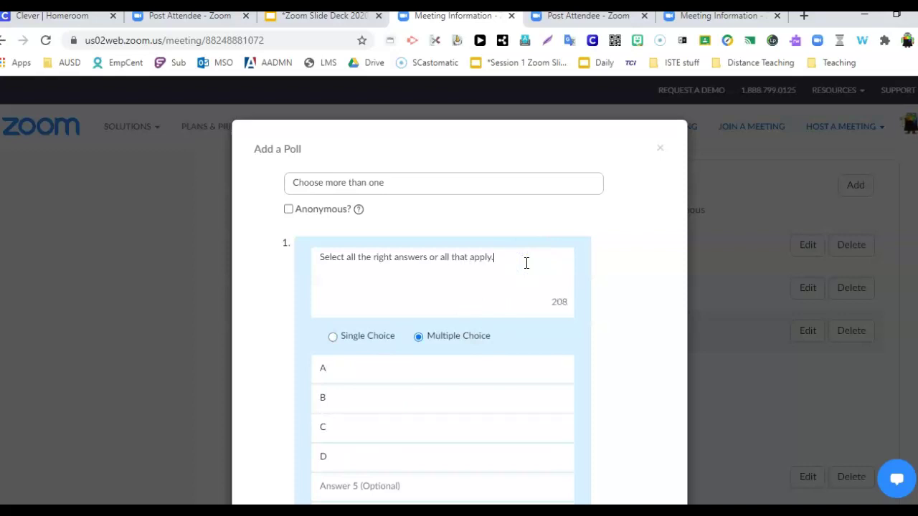
{"action": "scroll", "coordinate": [527, 263], "scroll_direction": "down", "scroll_amount": 2}
{"action": "scroll", "coordinate": [576, 352], "scroll_direction": "down", "scroll_amount": 3}
{"action": "left_click", "coordinate": [454, 414]}
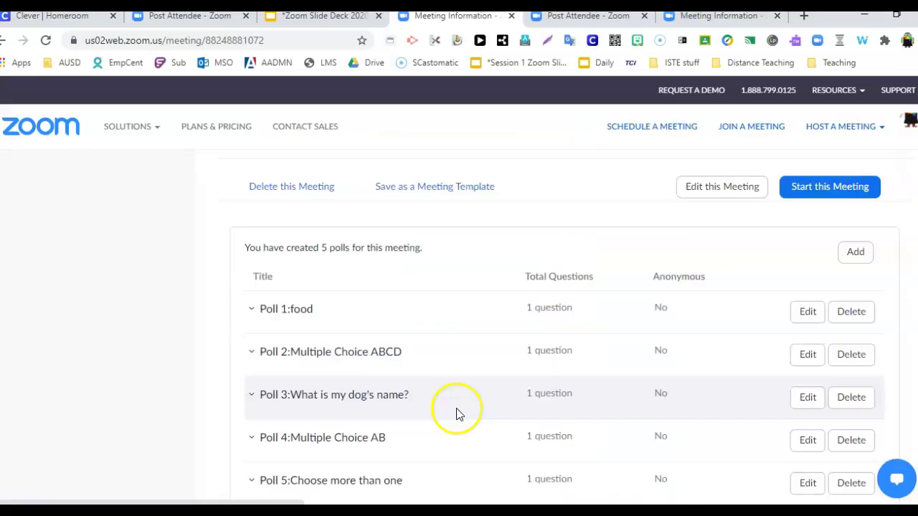
Step: Start the meeting in the Zoom desktop app and join with computer audio
{"action": "scroll", "coordinate": [459, 414], "scroll_direction": "up", "scroll_amount": 1}
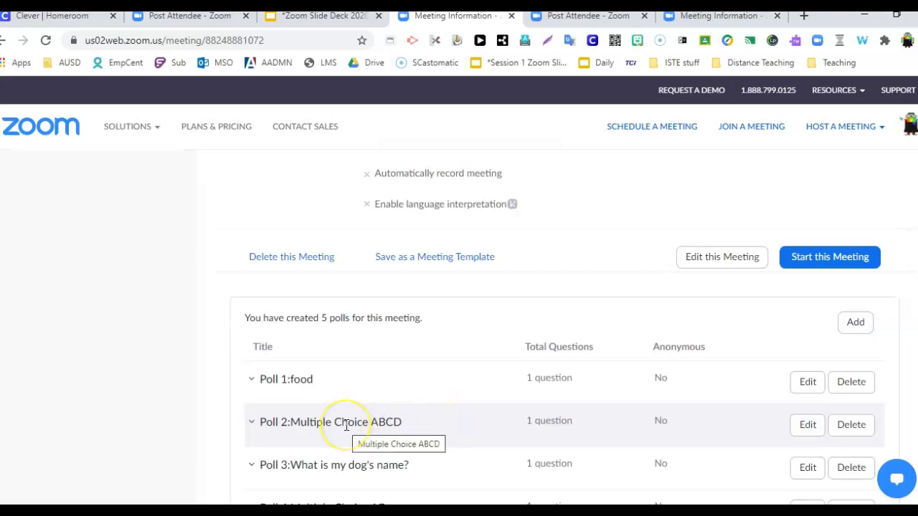
{"action": "scroll", "coordinate": [348, 429], "scroll_direction": "up", "scroll_amount": 3}
{"action": "scroll", "coordinate": [644, 365], "scroll_direction": "down", "scroll_amount": 2}
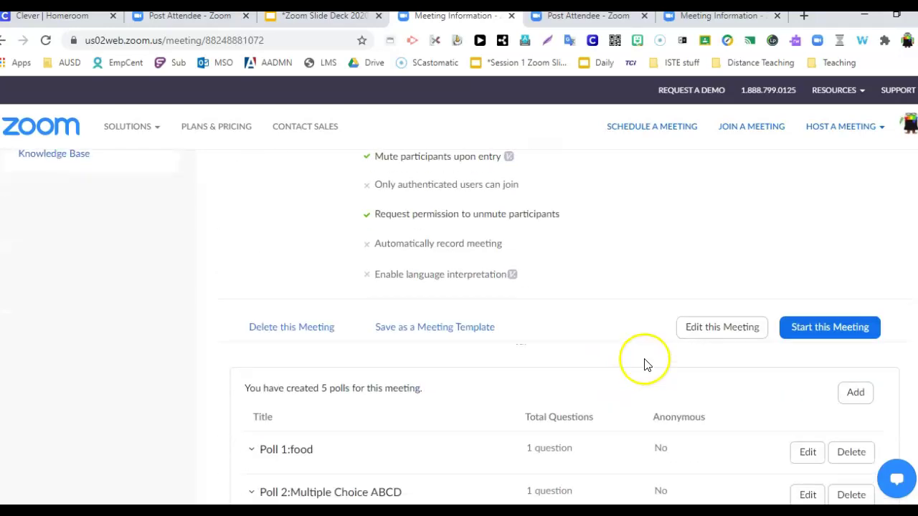
{"action": "left_click", "coordinate": [861, 335]}
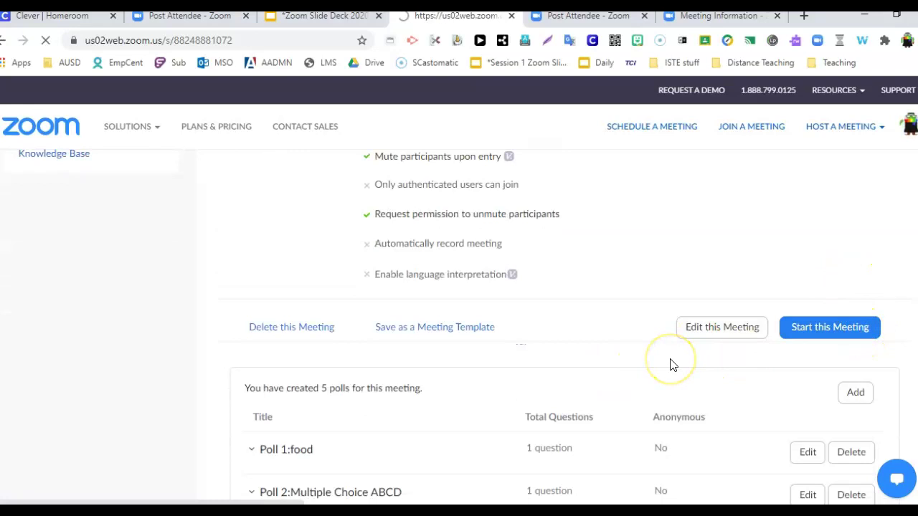
{"action": "left_click", "coordinate": [537, 162]}
{"action": "left_click", "coordinate": [463, 259]}
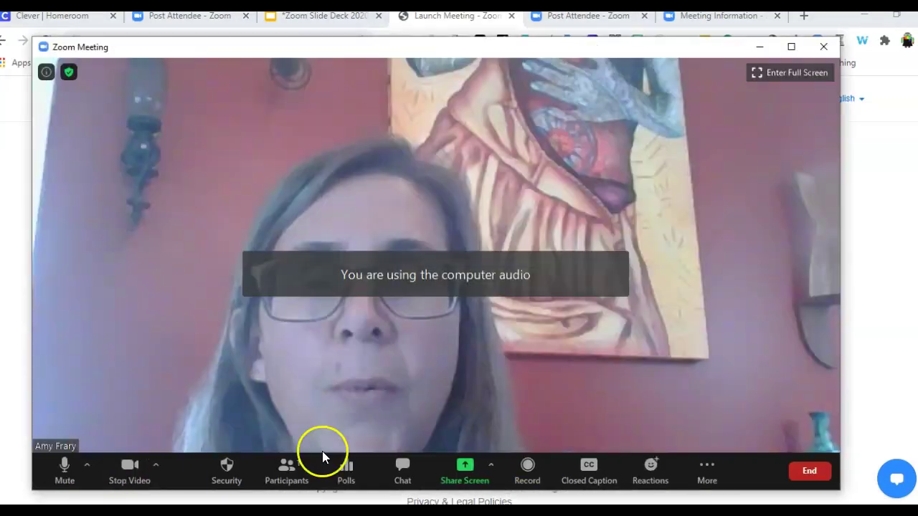
Step: Preview the Multiple Choice ABCD and Choose more than one polls inside the meeting, and return to the meeting controls
{"action": "left_click", "coordinate": [348, 474]}
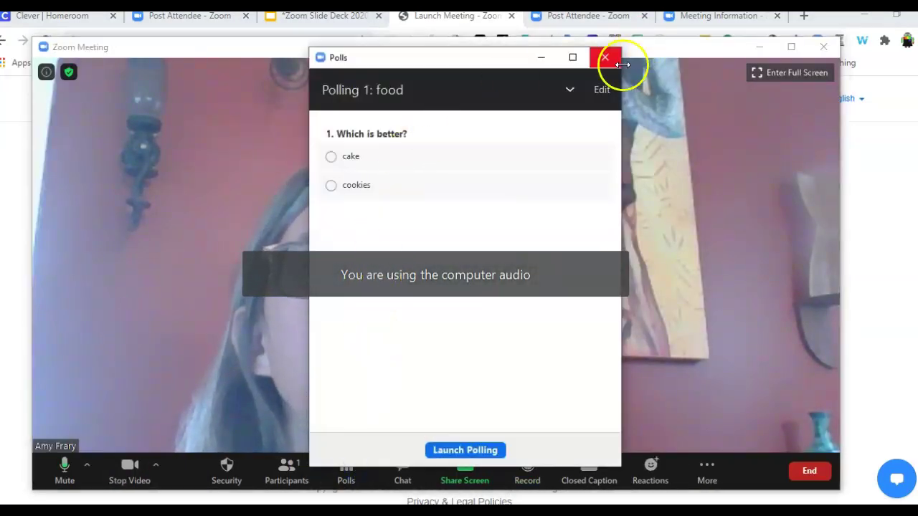
{"action": "left_click", "coordinate": [571, 90]}
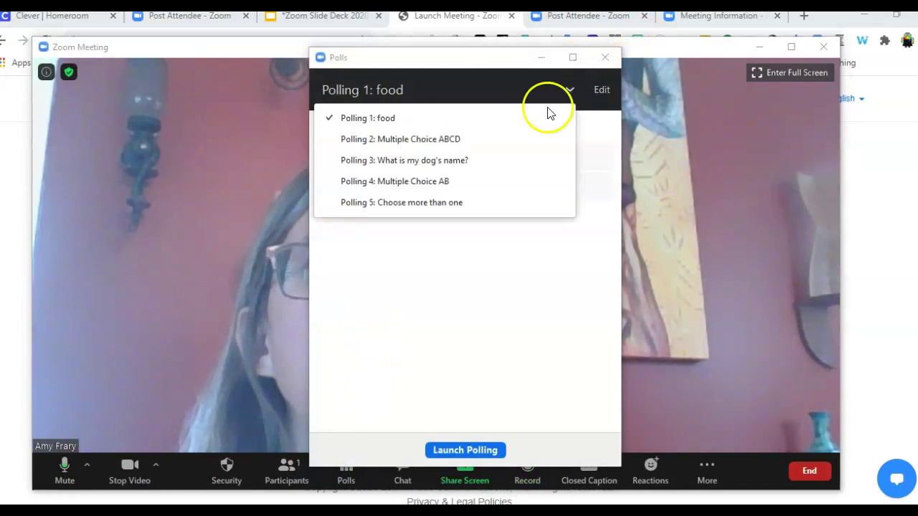
{"action": "left_click", "coordinate": [531, 136]}
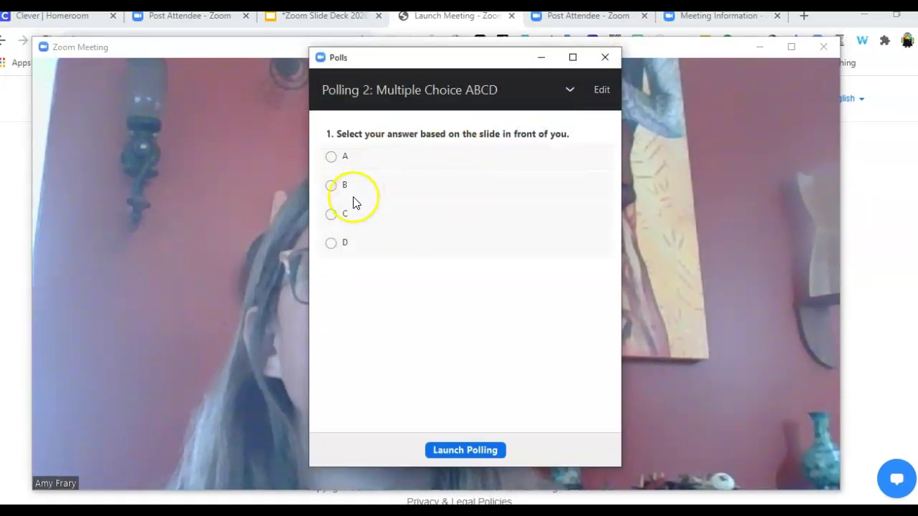
{"action": "left_click", "coordinate": [574, 88]}
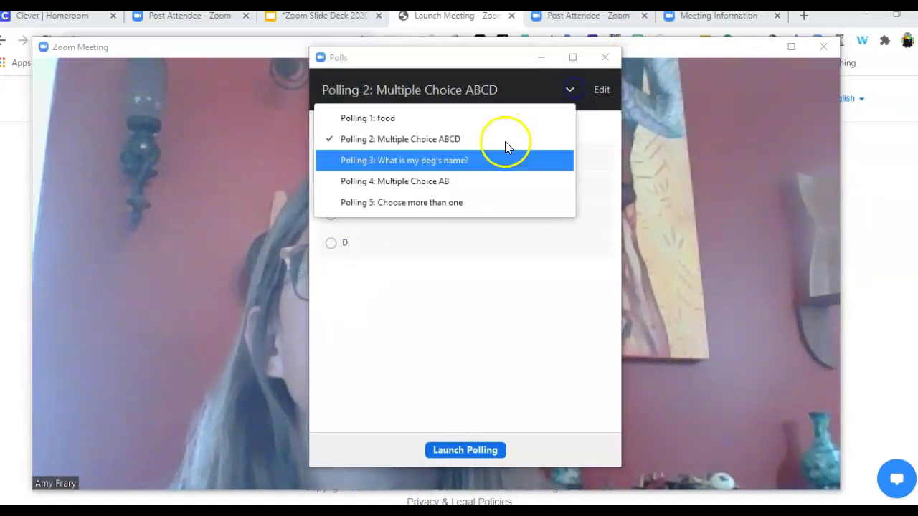
{"action": "left_click", "coordinate": [483, 201]}
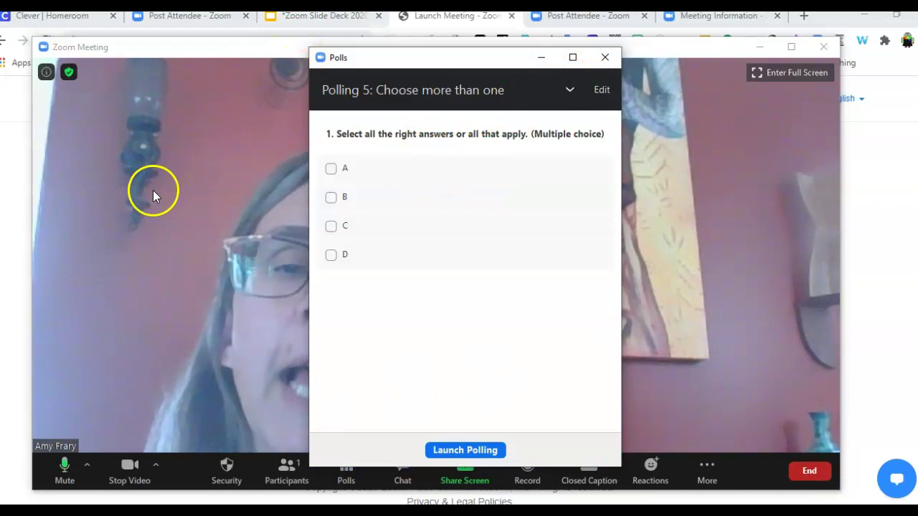
{"action": "left_click_drag", "start_coordinate": [511, 64], "coordinate": [616, 56]}
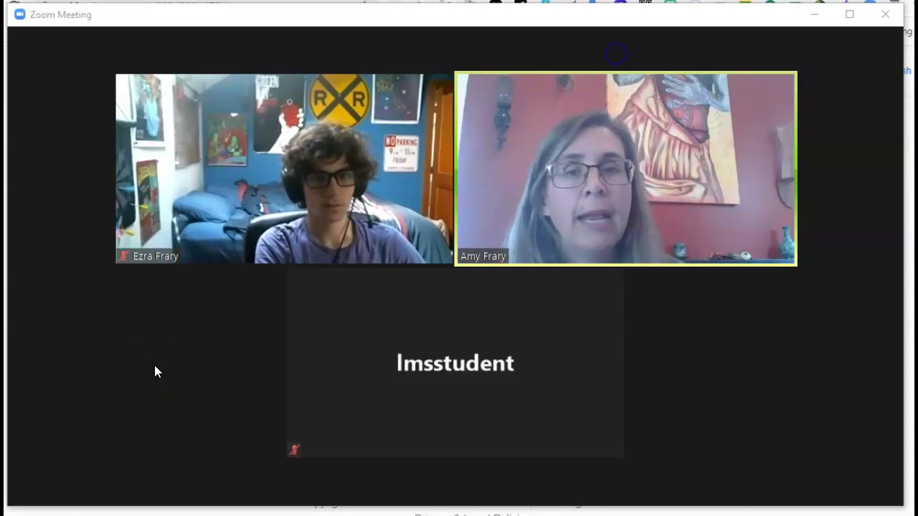
{"action": "left_click", "coordinate": [253, 405]}
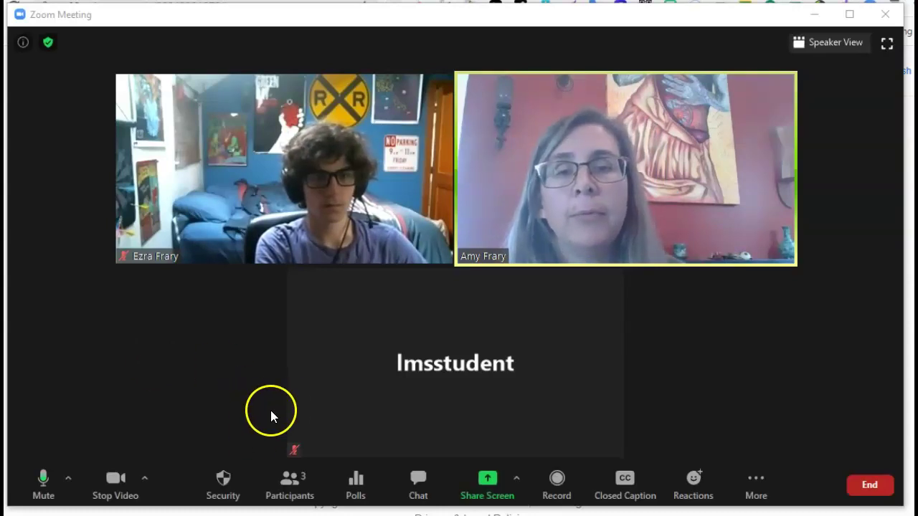